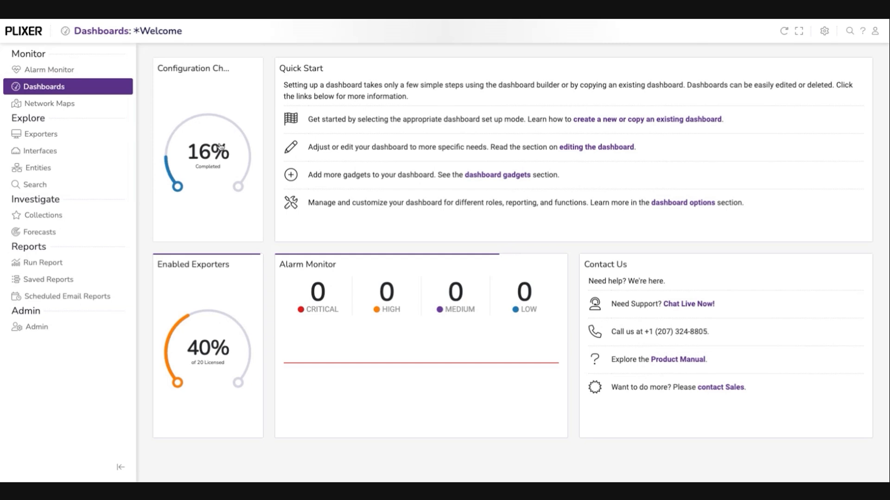
- Open the configuration status checklist from the Configuration Checklist gauge and review the IP Groups item's documentation and user status
click(210, 203)
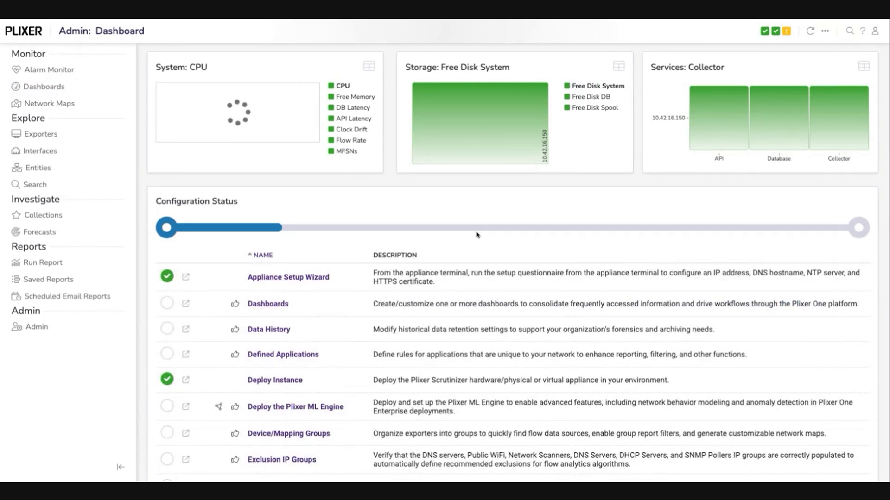
scroll(509, 259, down, 3)
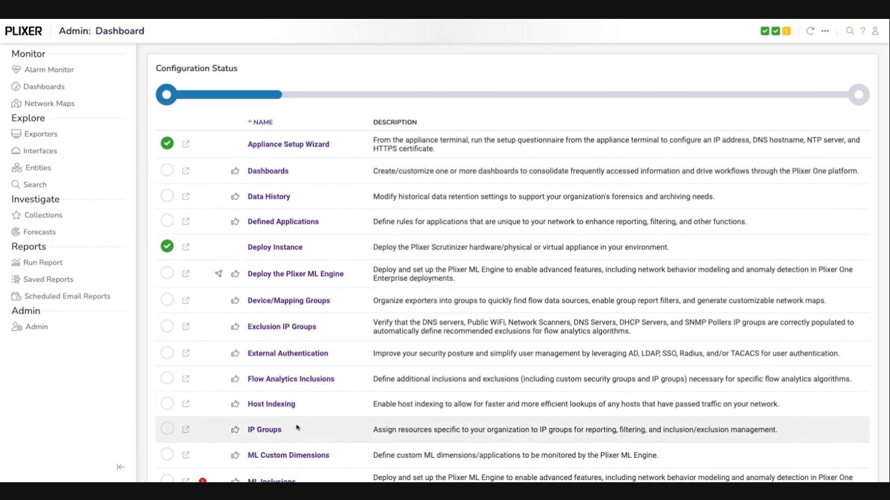
click(265, 426)
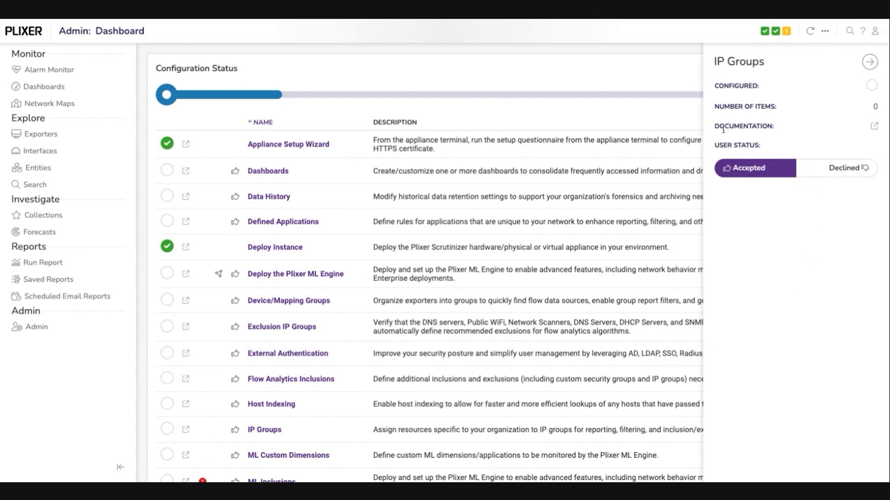
drag(782, 147, 710, 148)
click(786, 146)
drag(775, 164, 716, 165)
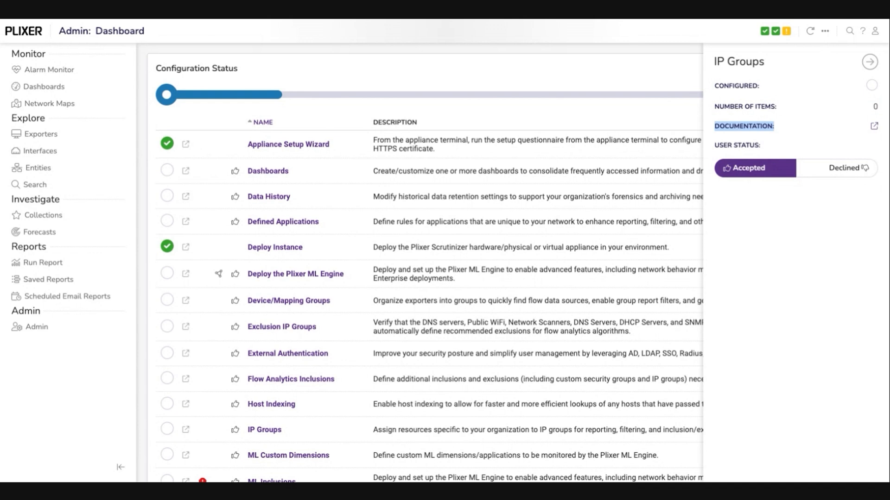
click(811, 170)
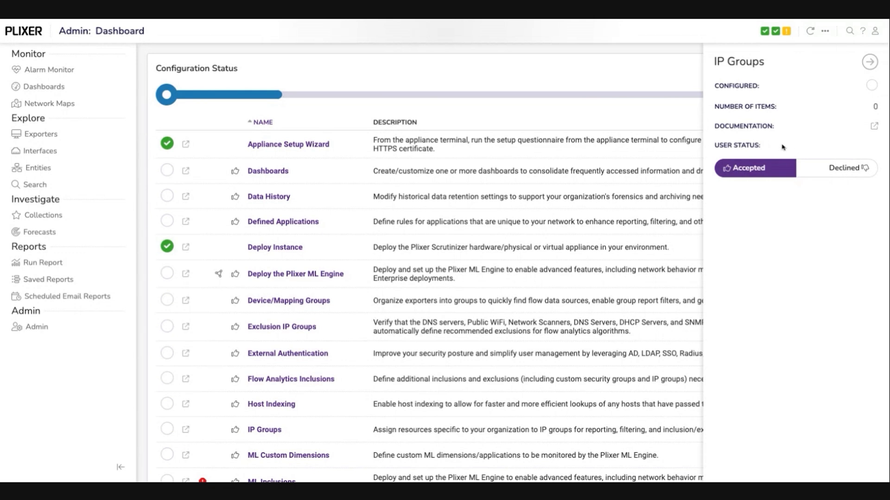
- Go to the IP Groups definitions in the Admin area and open the DNS Servers group
click(43, 333)
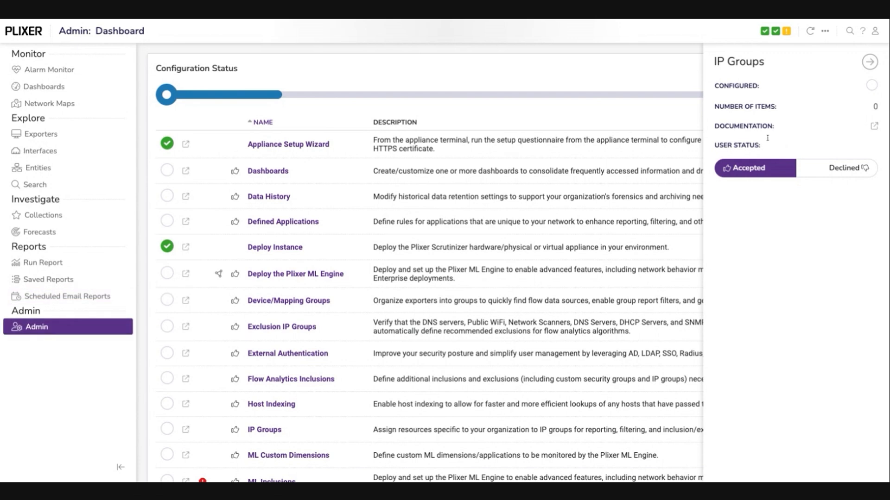
click(827, 85)
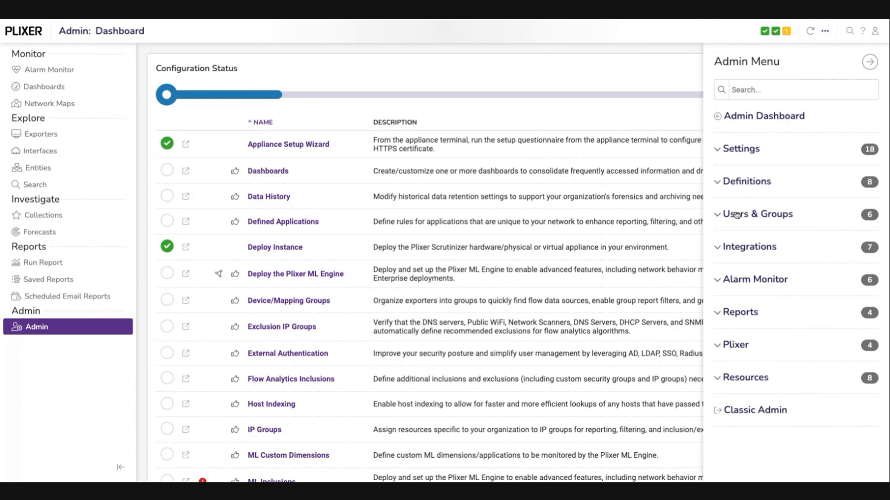
click(745, 183)
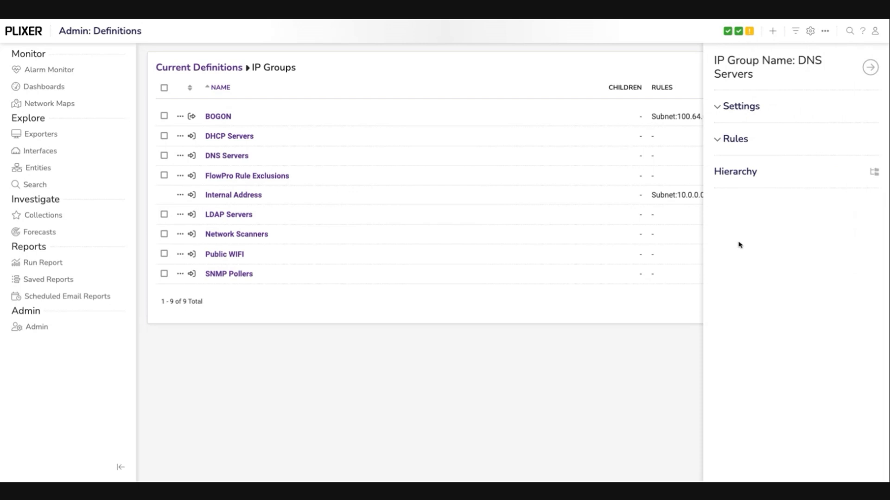
- Add an IP Address rule for 10.1.5.1 to the DNS Servers group
click(727, 154)
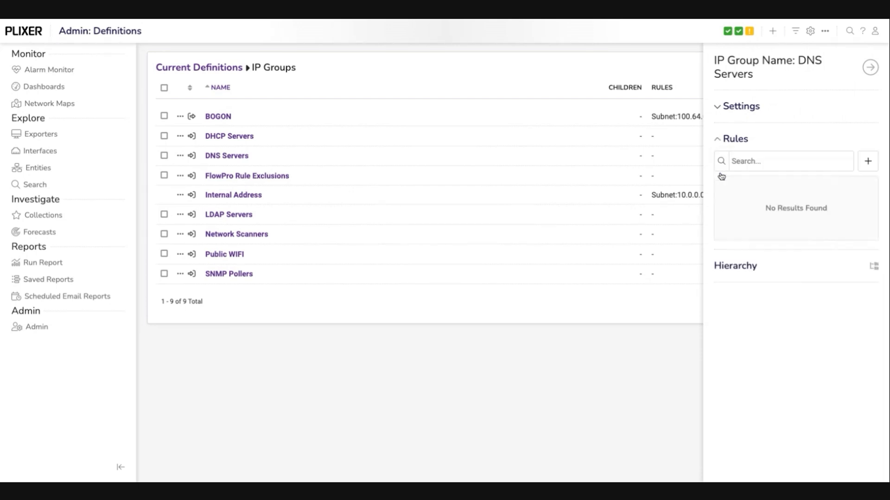
click(867, 161)
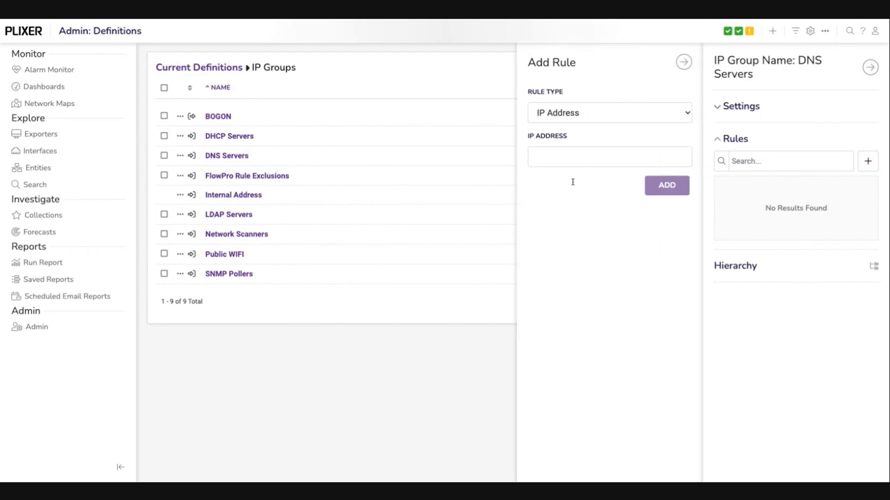
text(10.1.)
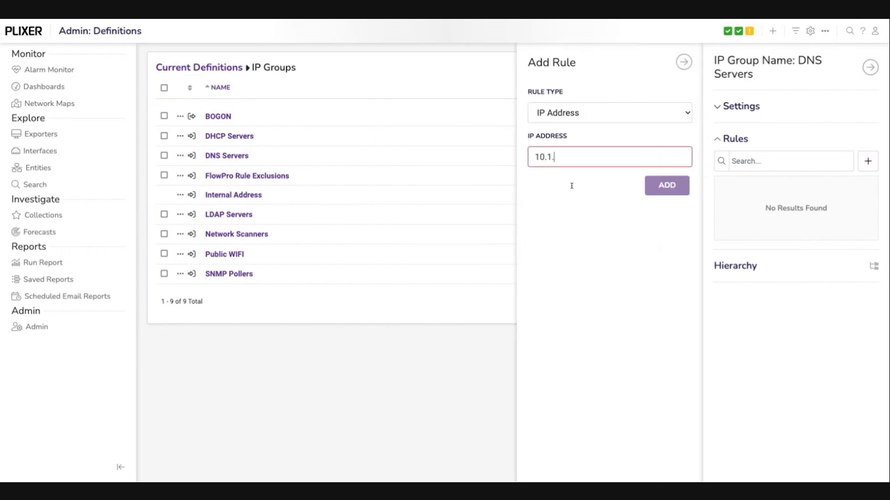
text(5.1)
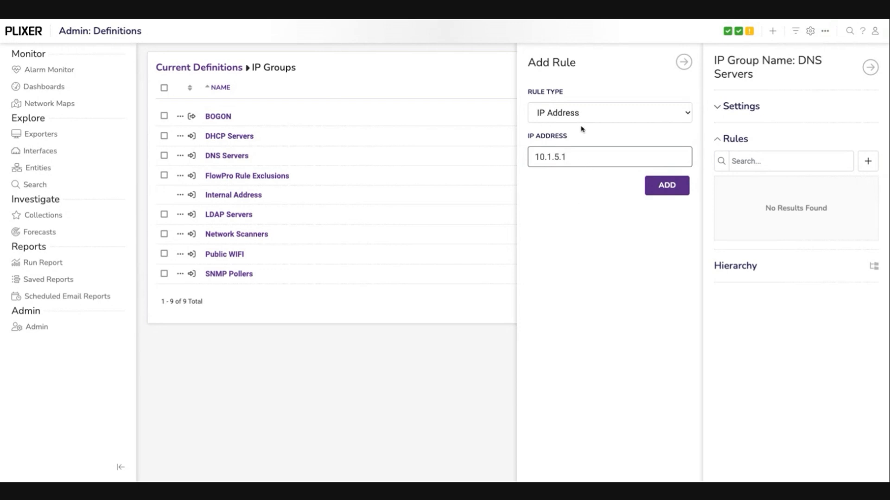
click(668, 216)
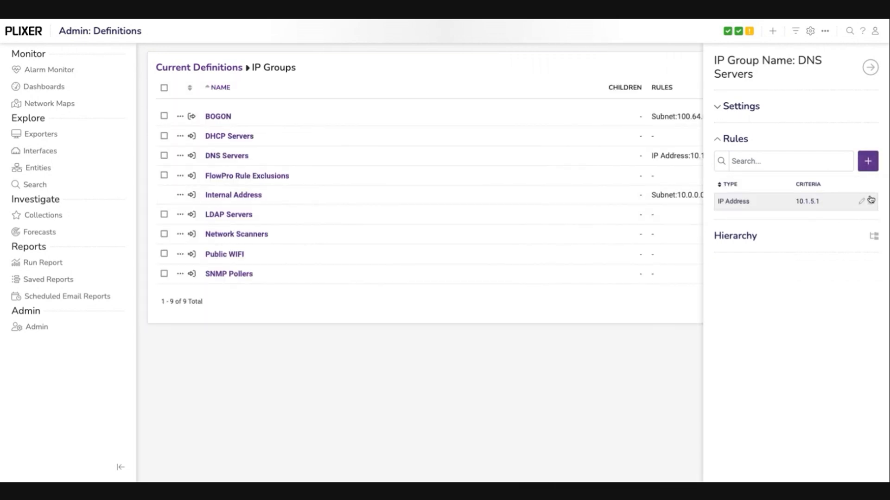
- Add a second IP Address rule for 10.1.5.2 to the DNS Servers group and close its details
click(868, 161)
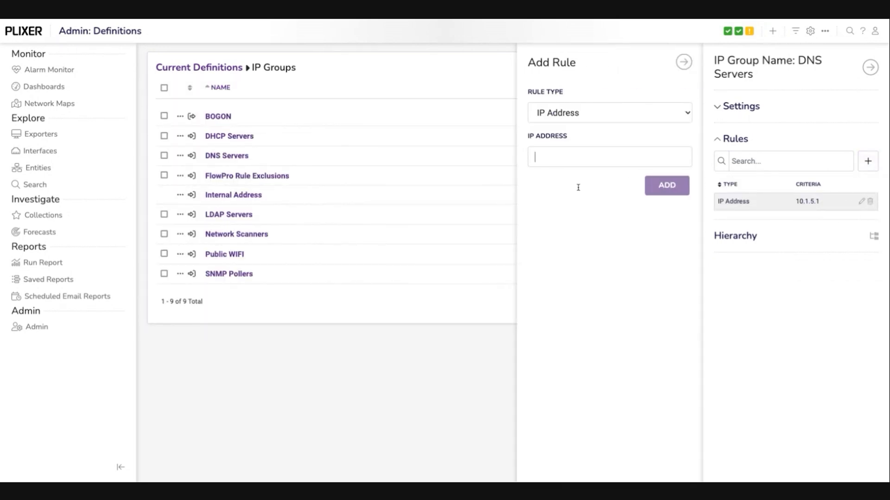
text(10.1.5.2)
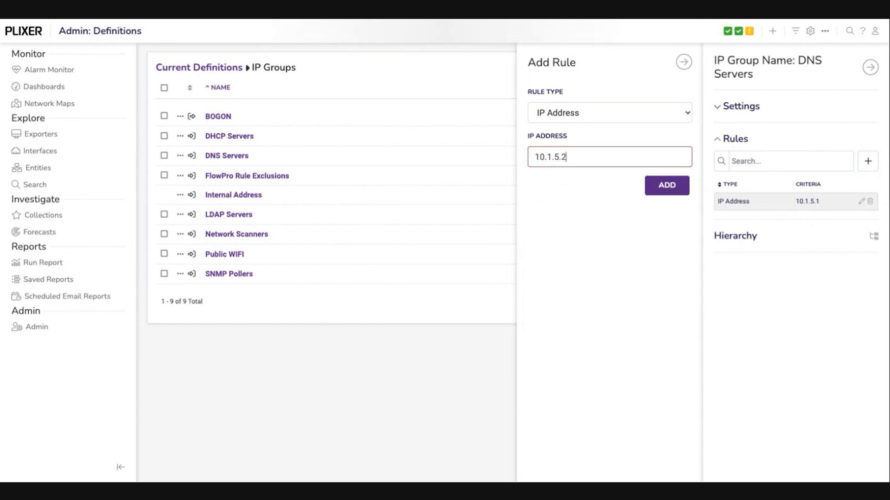
click(672, 214)
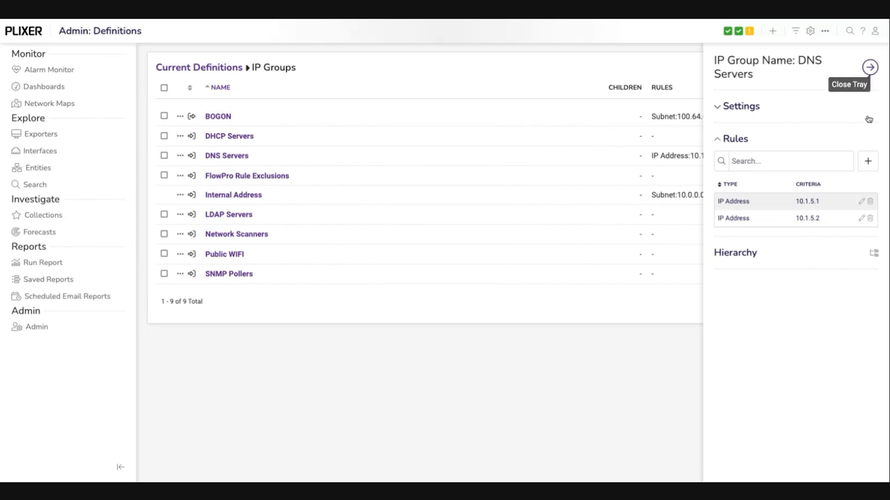
click(870, 67)
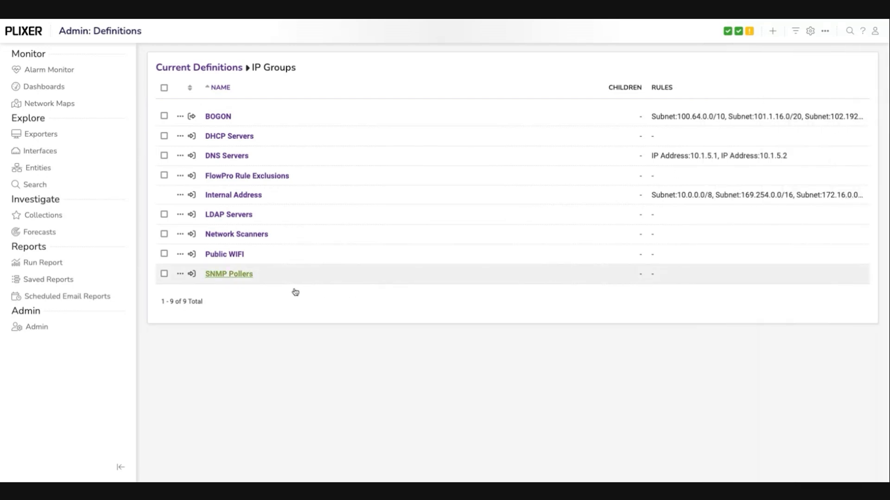
- Add an IP Address rule for 10.1.70.2 to the SNMP Pollers group and close its details
click(232, 290)
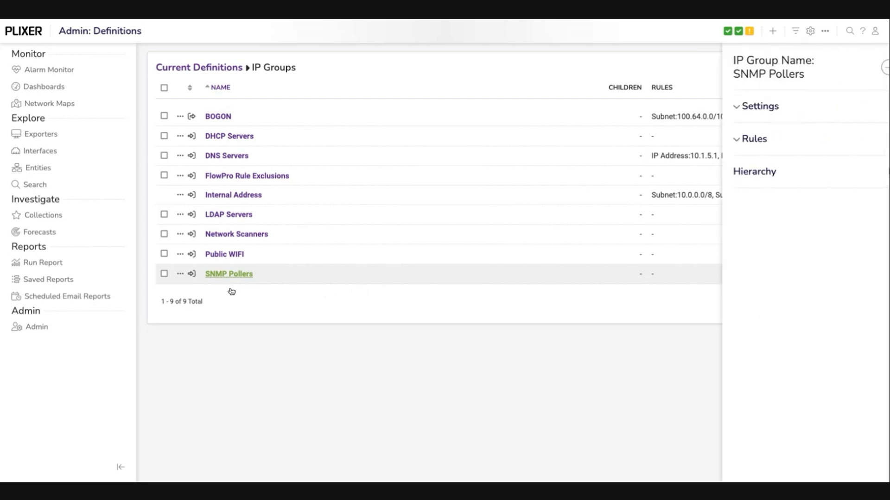
click(725, 177)
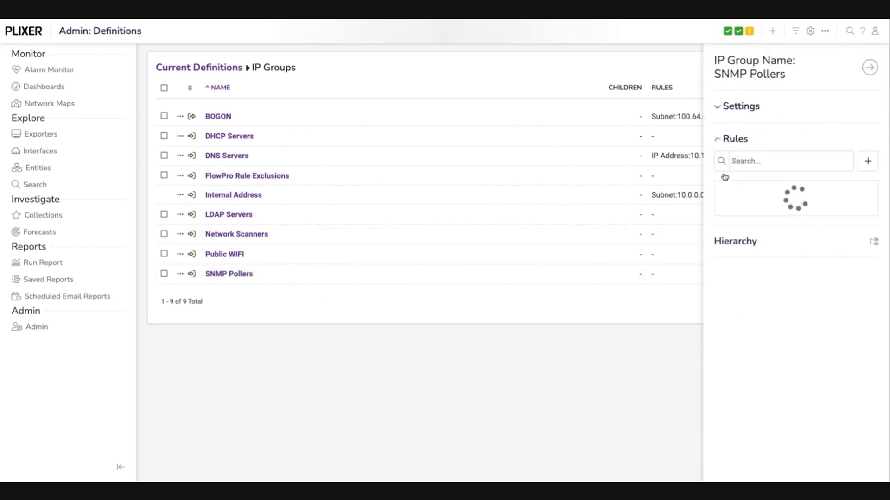
click(868, 161)
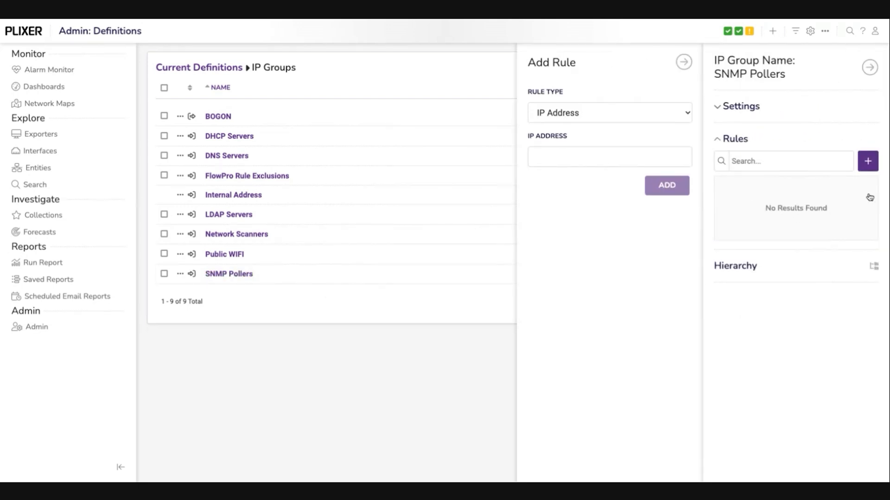
click(560, 158)
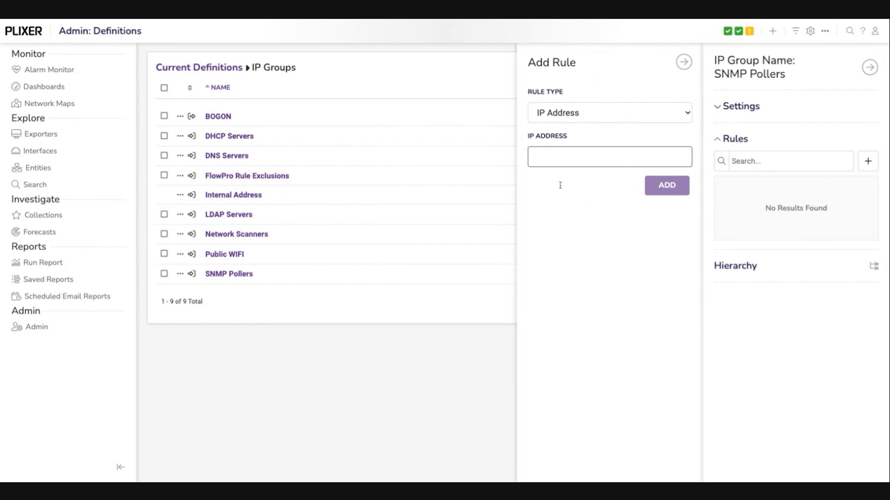
text(10.1.70.2)
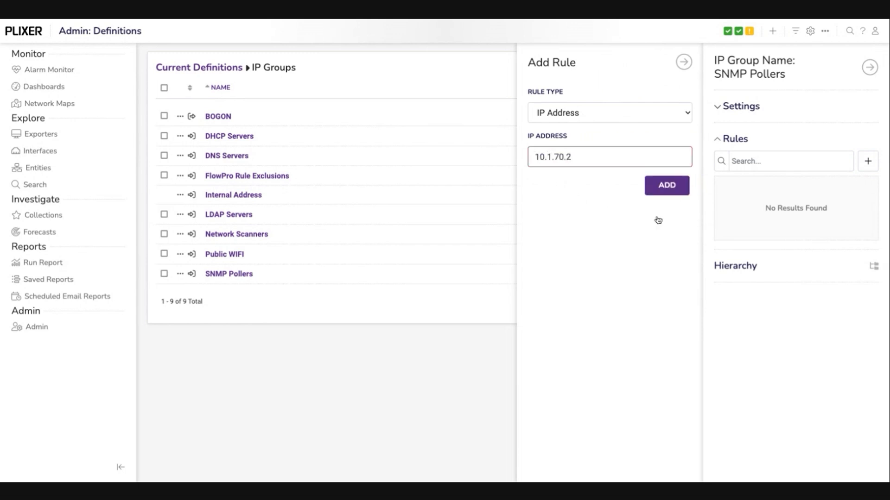
key(Return)
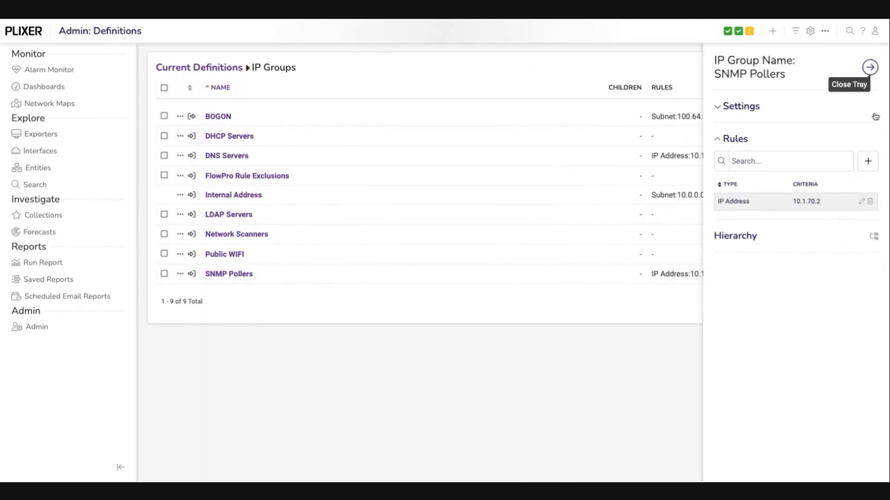
click(869, 68)
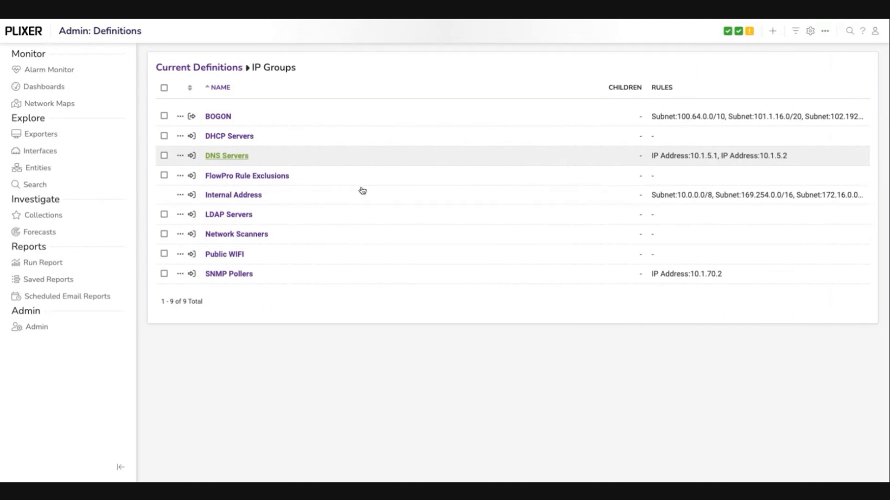
- Create a new IP group named Support with the internal group type
click(773, 31)
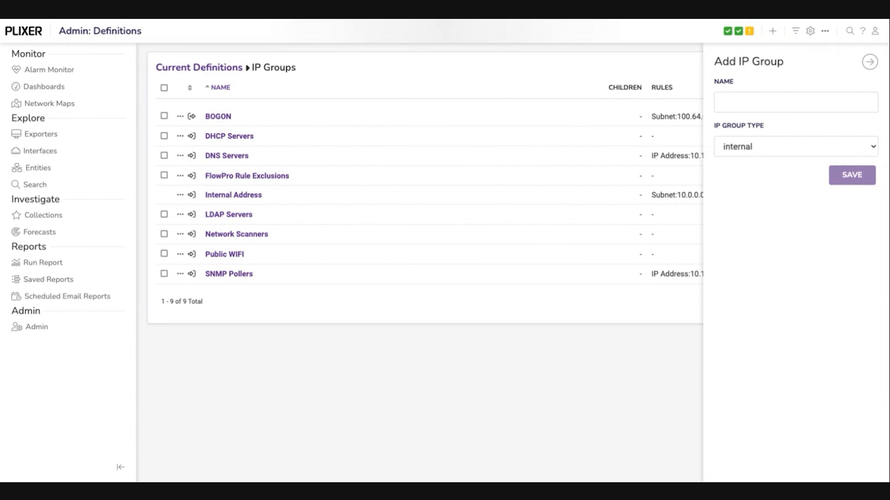
click(765, 110)
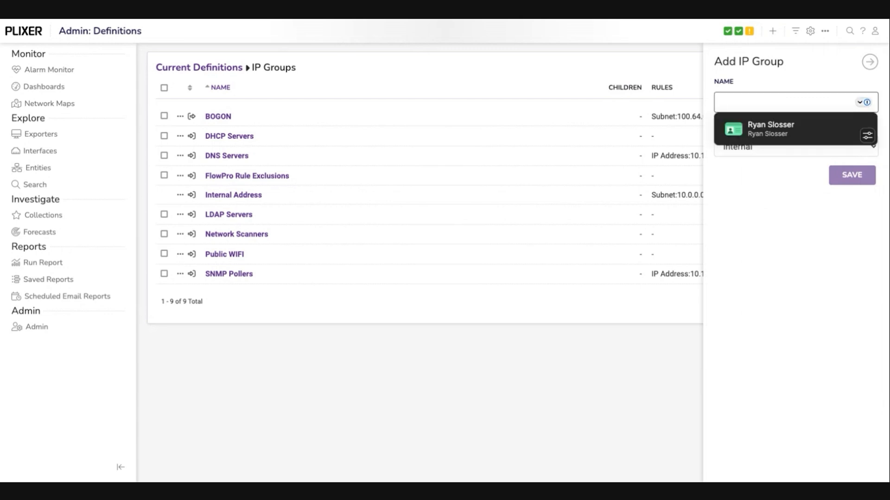
text(Suppot)
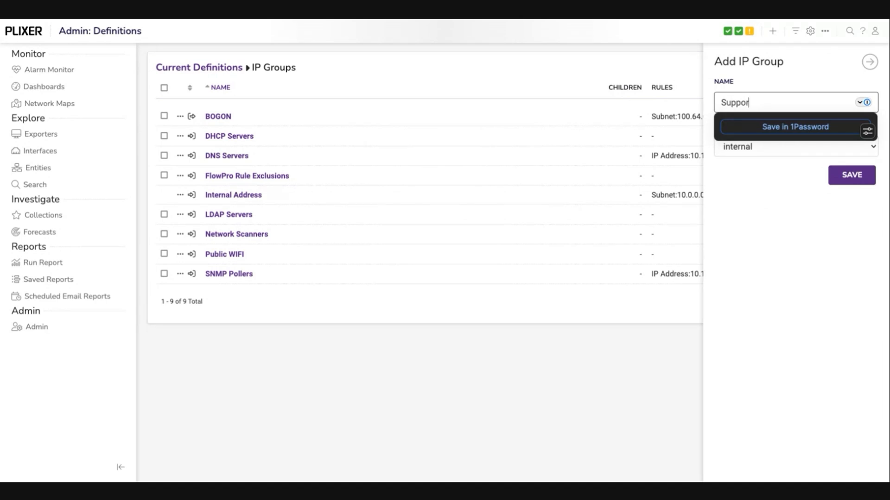
text(t)
click(755, 247)
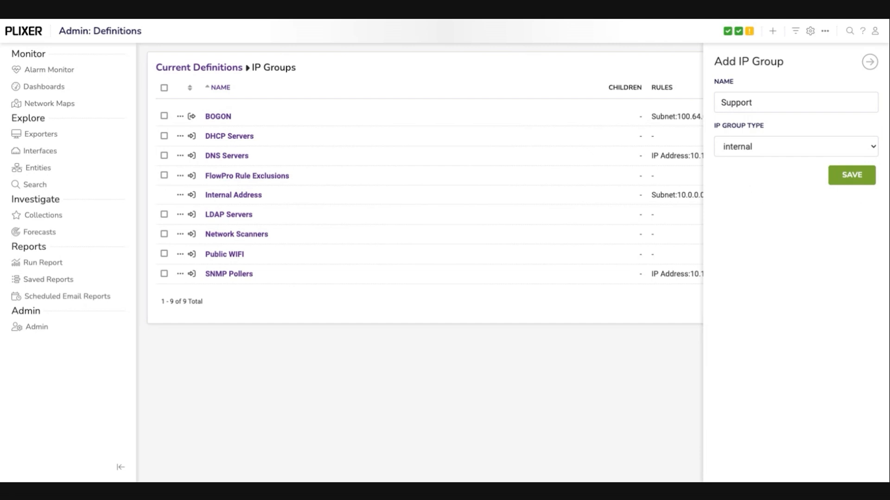
click(851, 177)
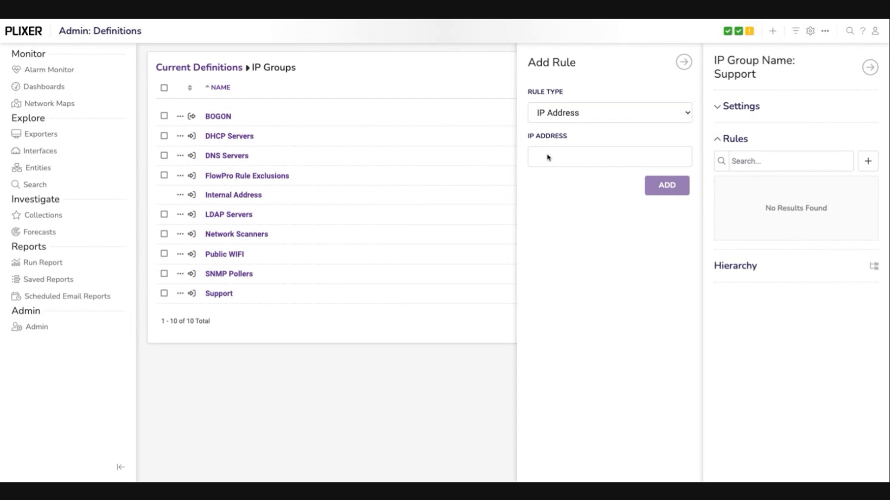
- Add an IP Subnet rule for 10.42.0.0 with mask 255.255.0.0 (/16) to the Support group
key(Tab)
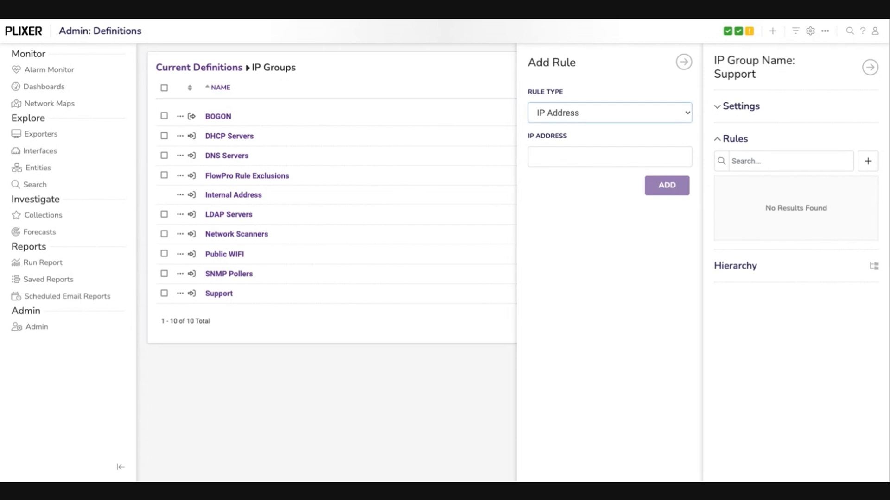
key(Down)
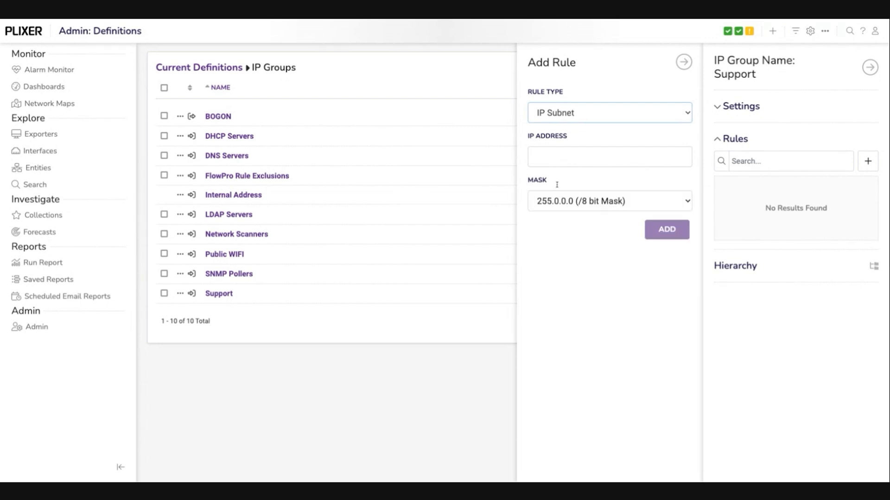
key(Tab)
text(10.42.0.0)
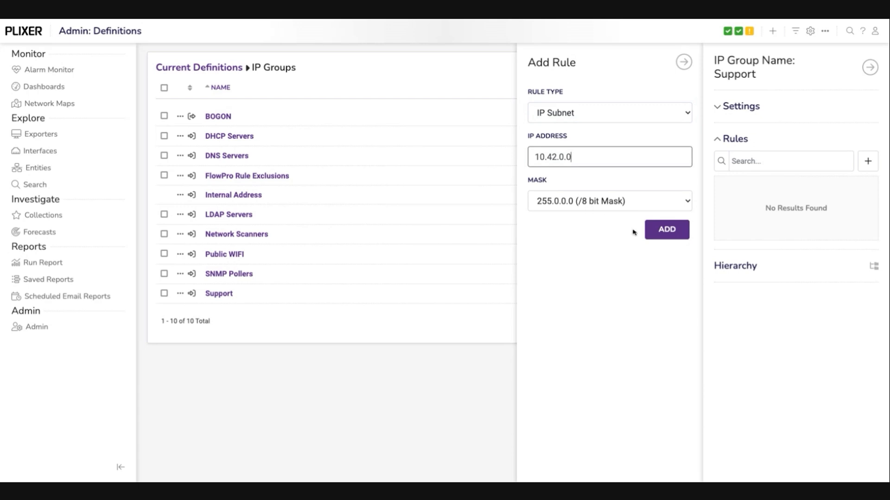
key(Tab)
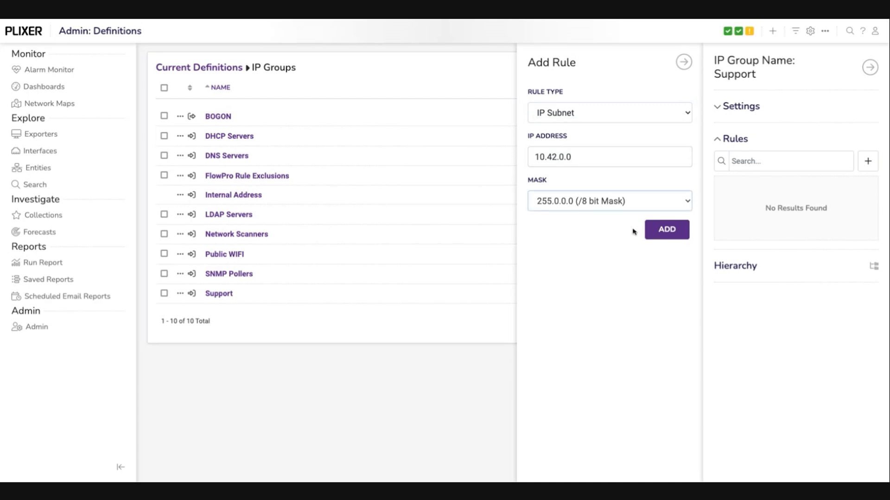
key(Down)
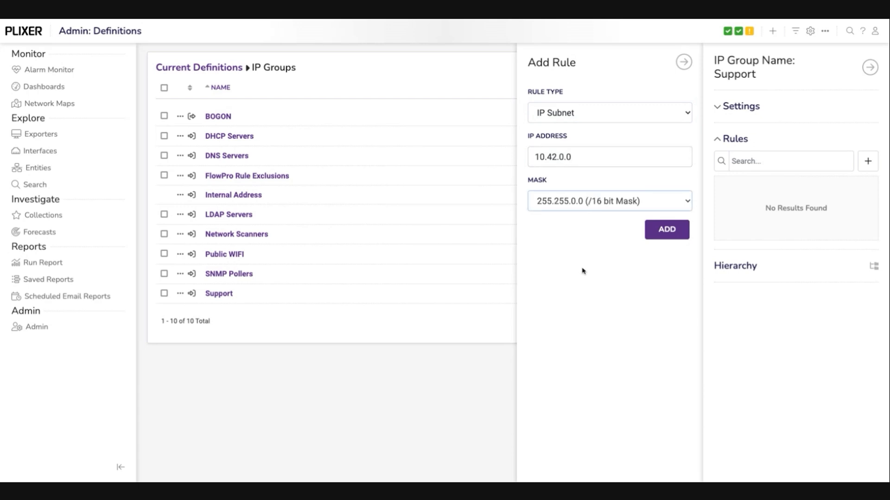
click(665, 235)
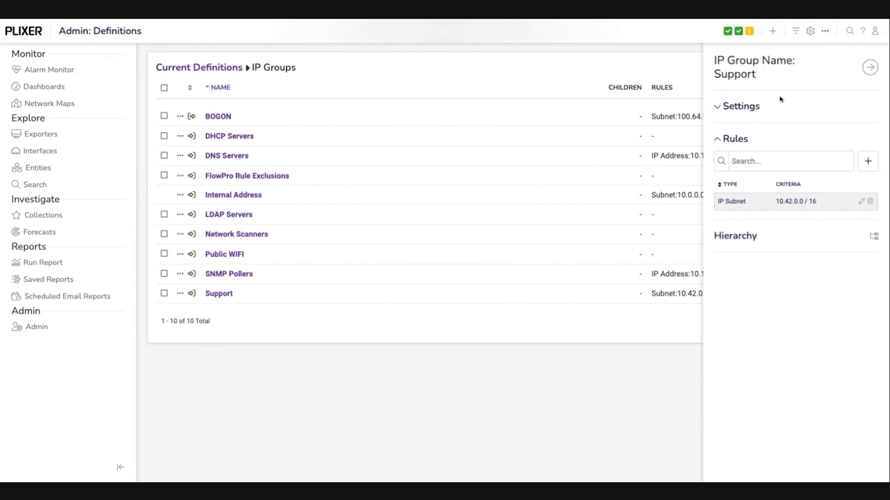
- Create a new IP group named Sales with the internal group type
click(772, 31)
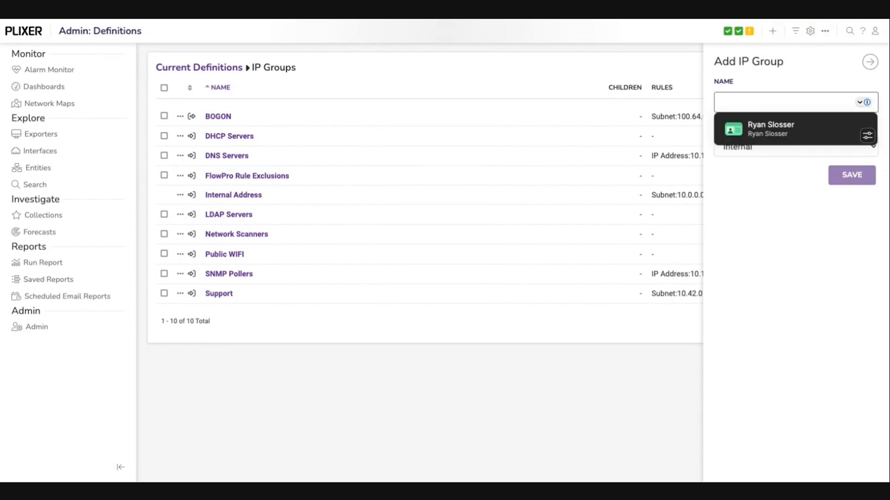
text(Sales)
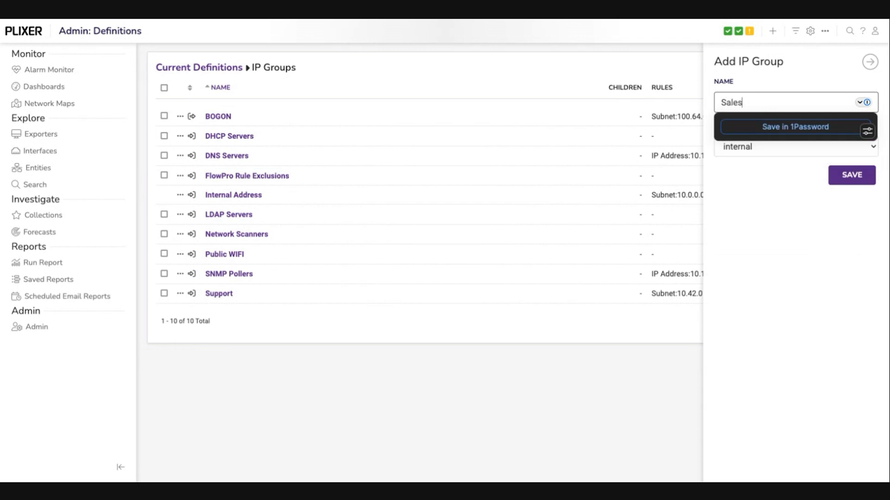
click(754, 200)
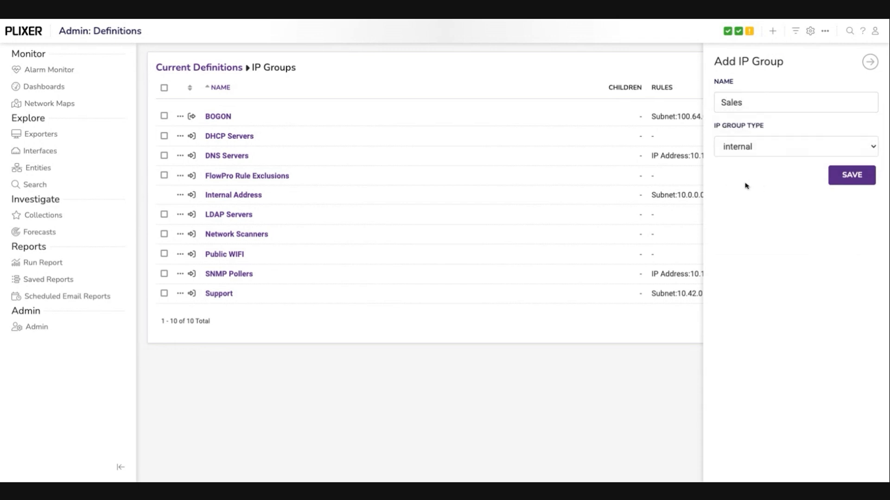
click(850, 176)
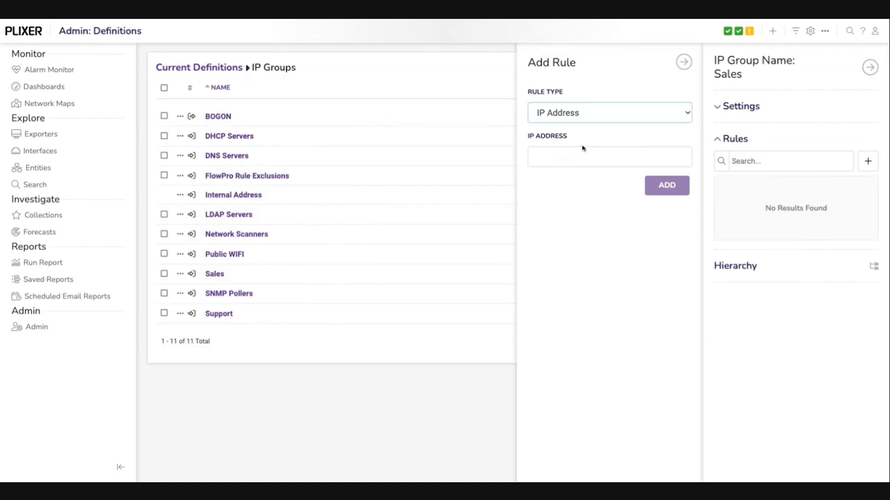
- Add an IP Subnet rule for 10.60.0.0 with mask 255.255.0.0 (/16) to the Sales group and close its details
key(Down)
key(Tab)
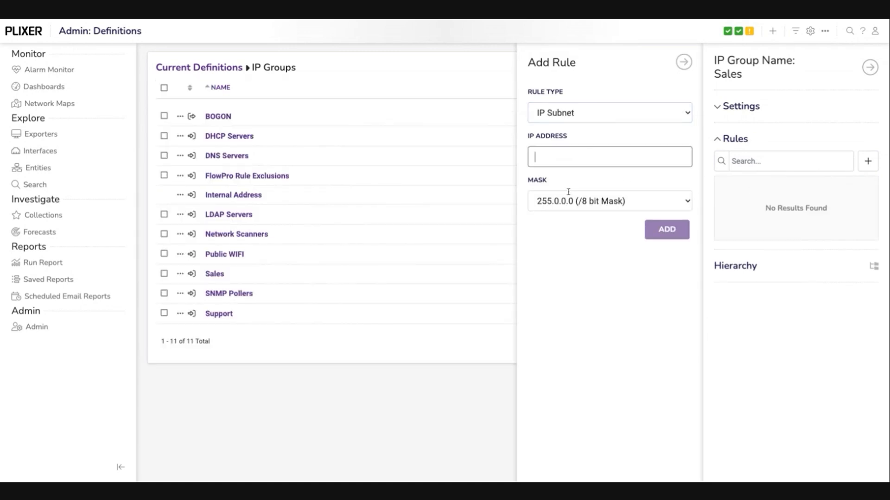
text(10.60.0.0)
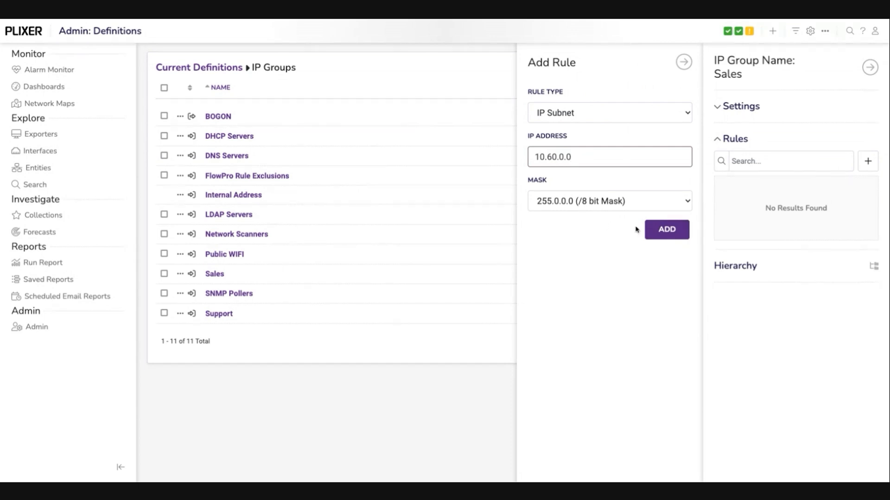
key(Tab)
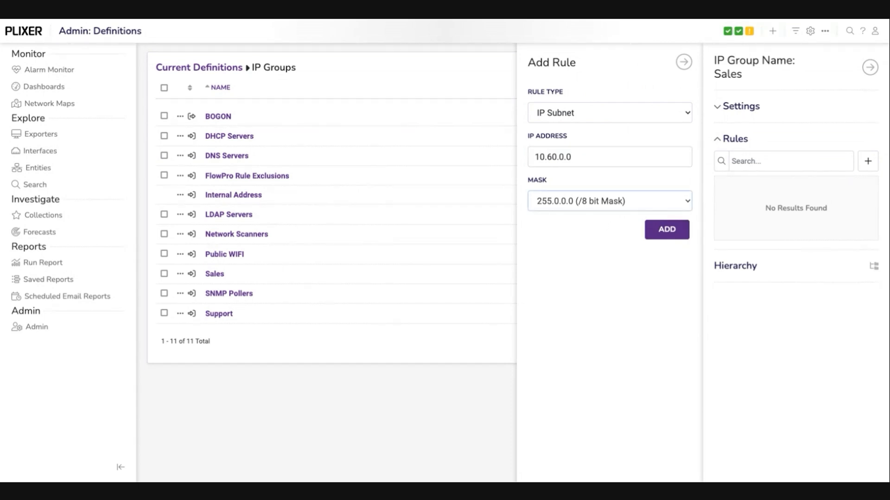
key(Down)
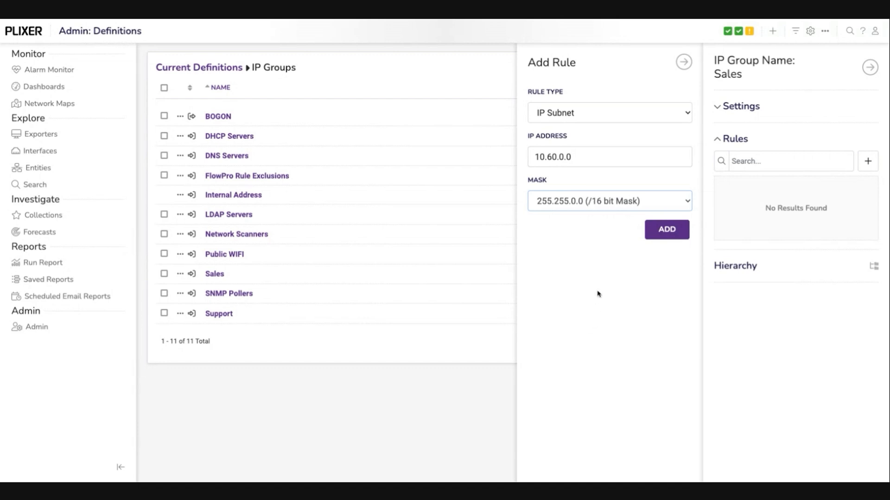
click(665, 234)
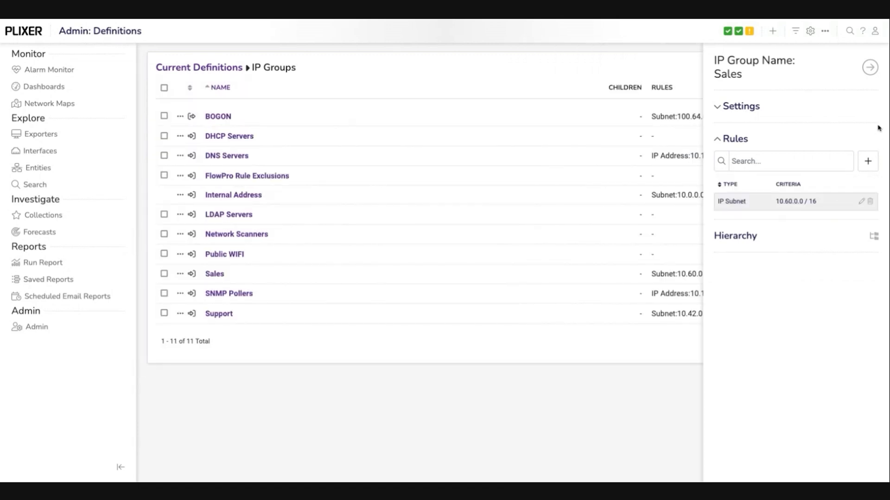
click(870, 67)
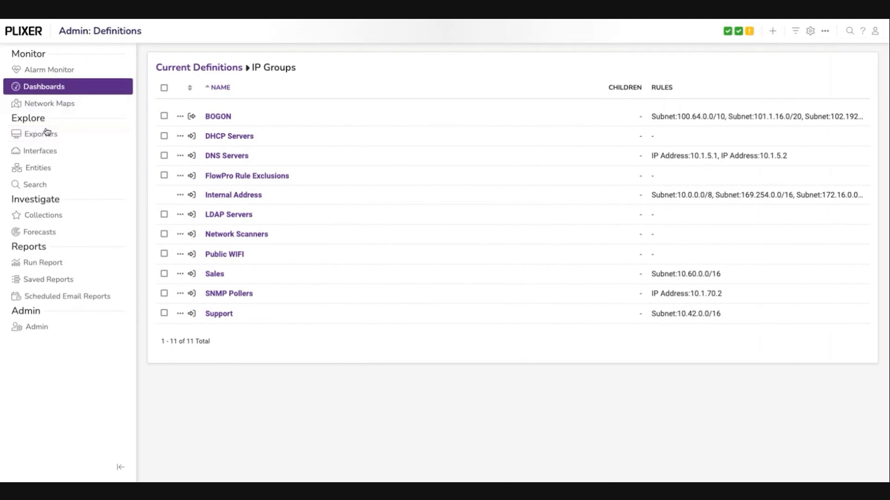
- Open the configuration checklist from the Welcome dashboard and check the status of the Exclusion IP Groups and IP Groups items
click(46, 87)
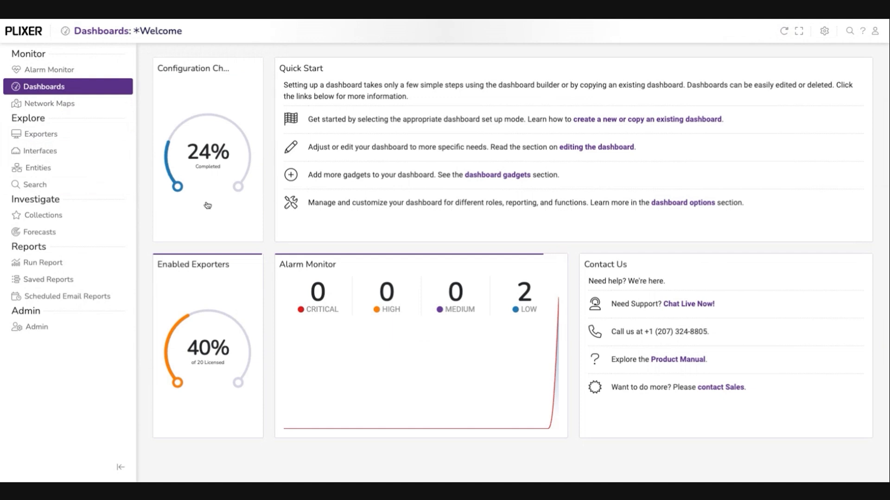
click(208, 205)
scroll(384, 232, down, 2)
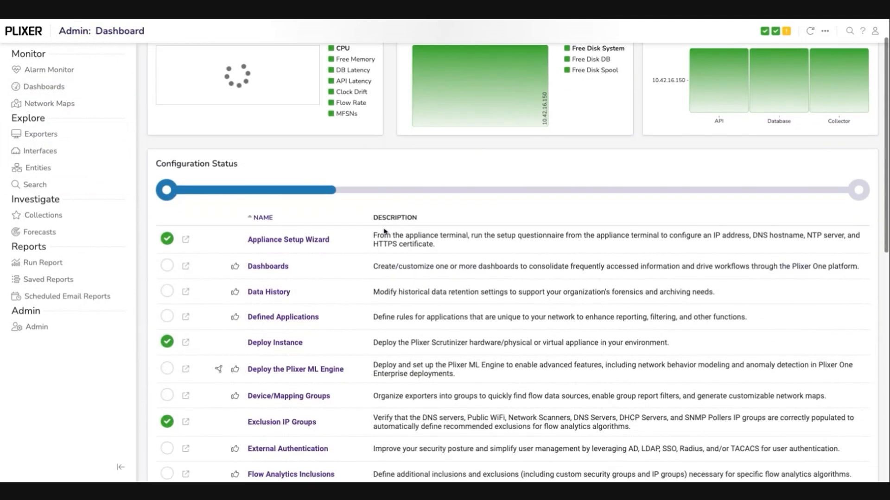
scroll(384, 232, down, 3)
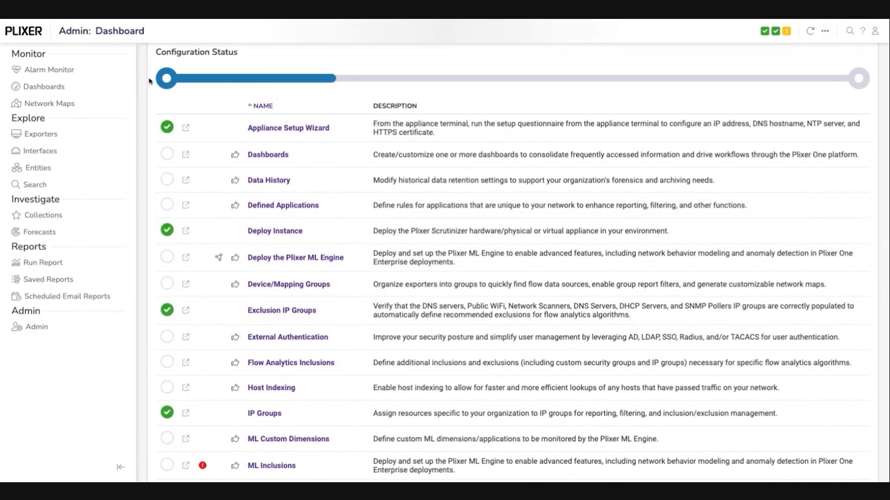
scroll(410, 278, down, 2)
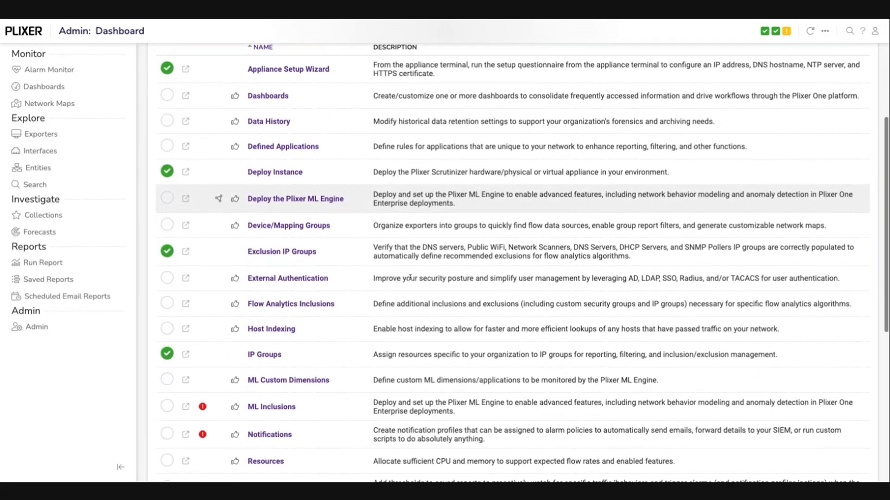
scroll(410, 278, down, 1)
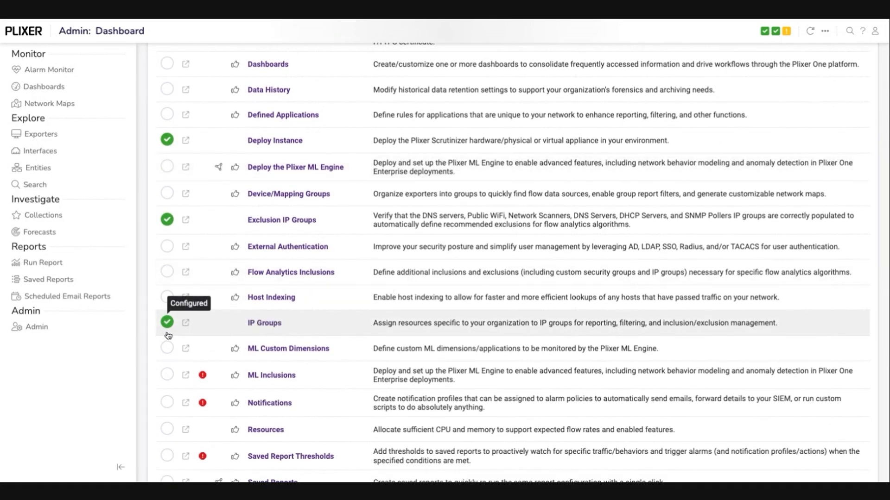